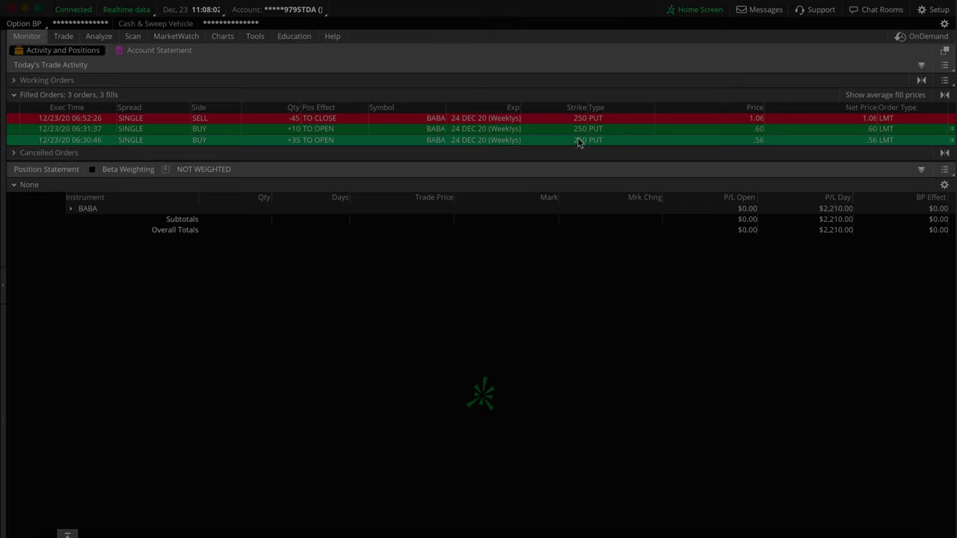
- View BABA's list of option expirations and the account's trade activity for the day
click(64, 37)
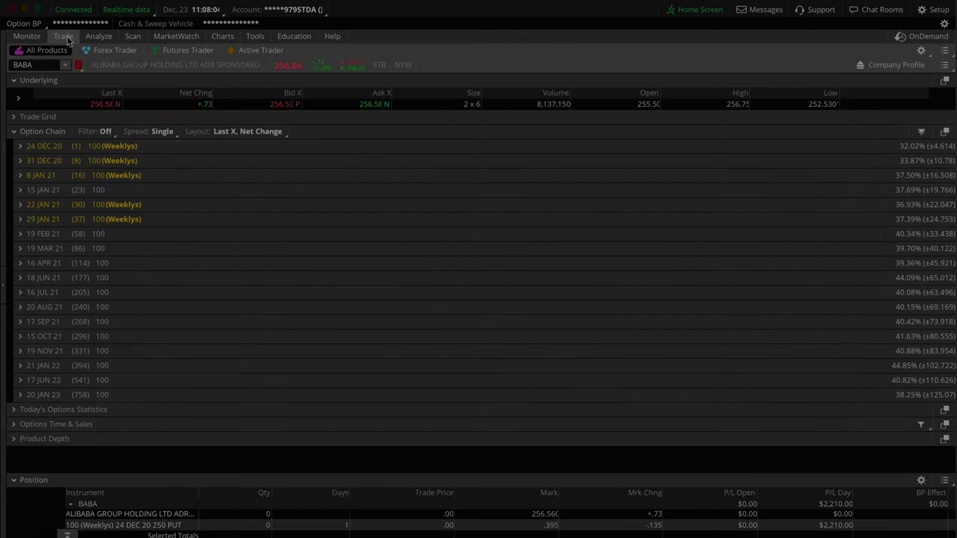
click(27, 36)
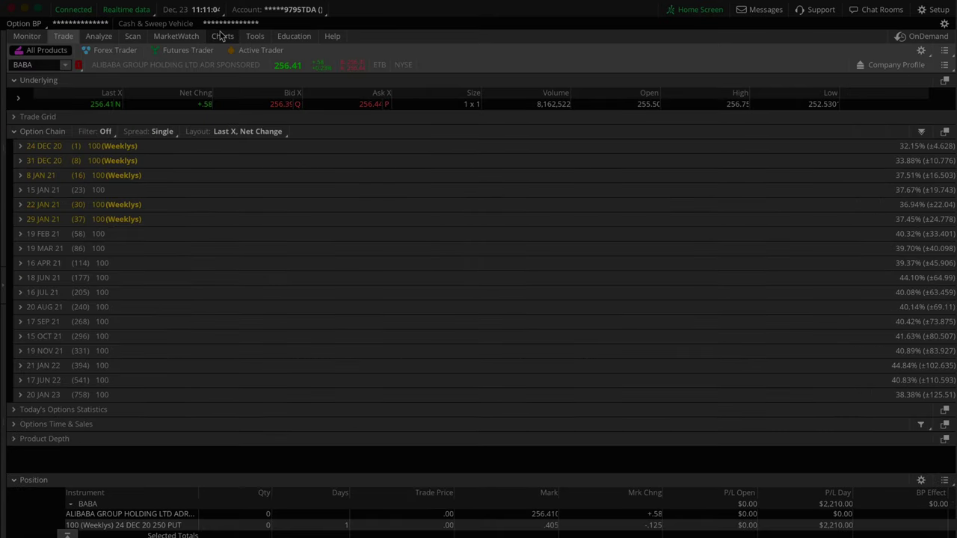
- Bring up the price charts and examine BABA's recent sessions on the 5-day, 5-minute timeframe
click(222, 36)
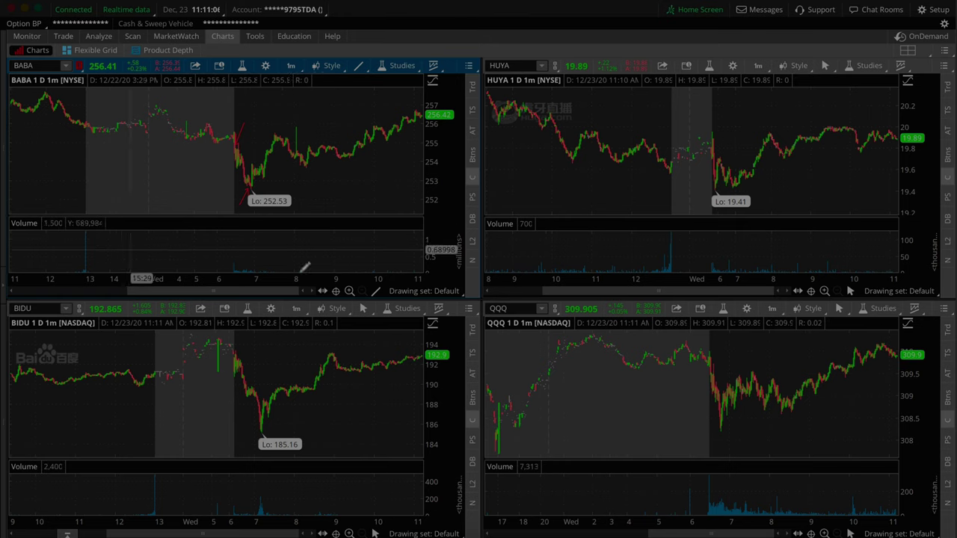
scroll(58, 98, up, 3)
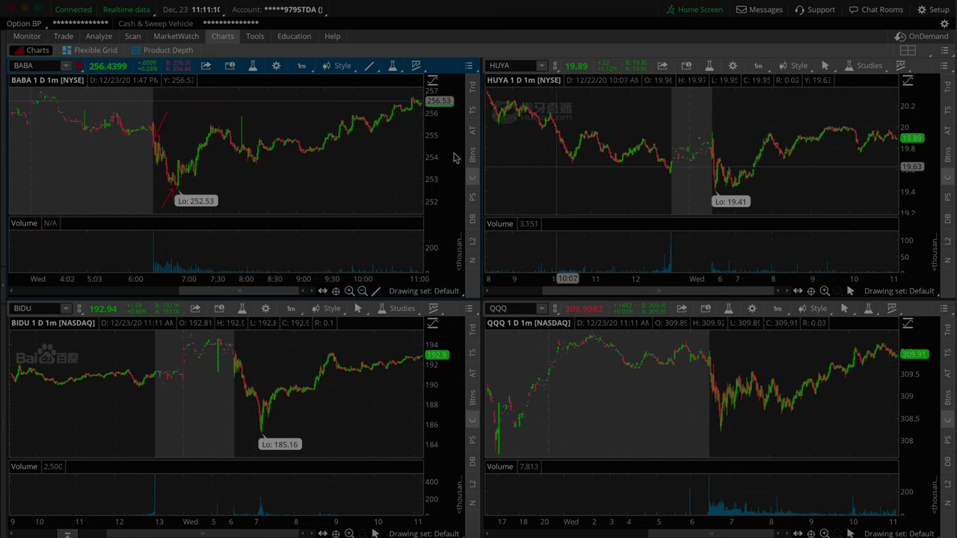
click(290, 65)
click(288, 123)
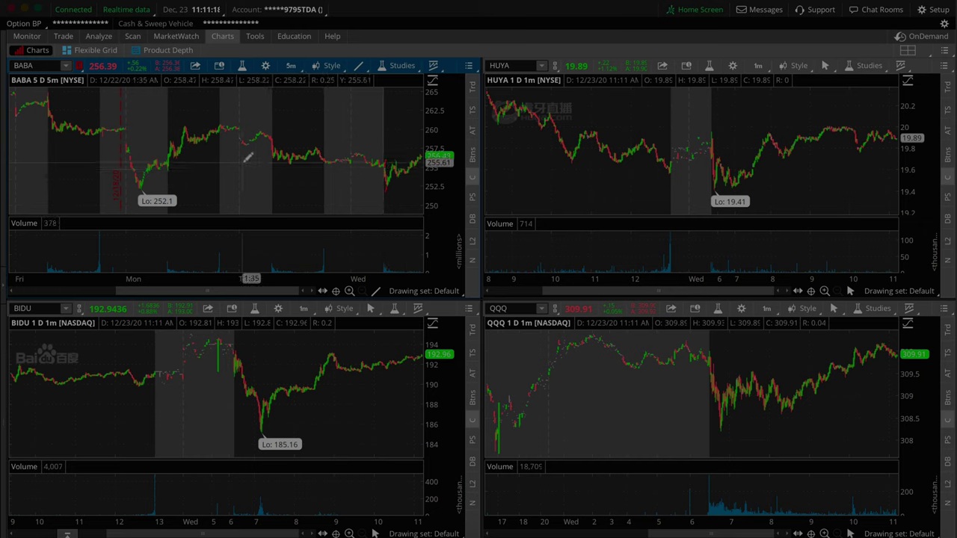
scroll(224, 158, up, 3)
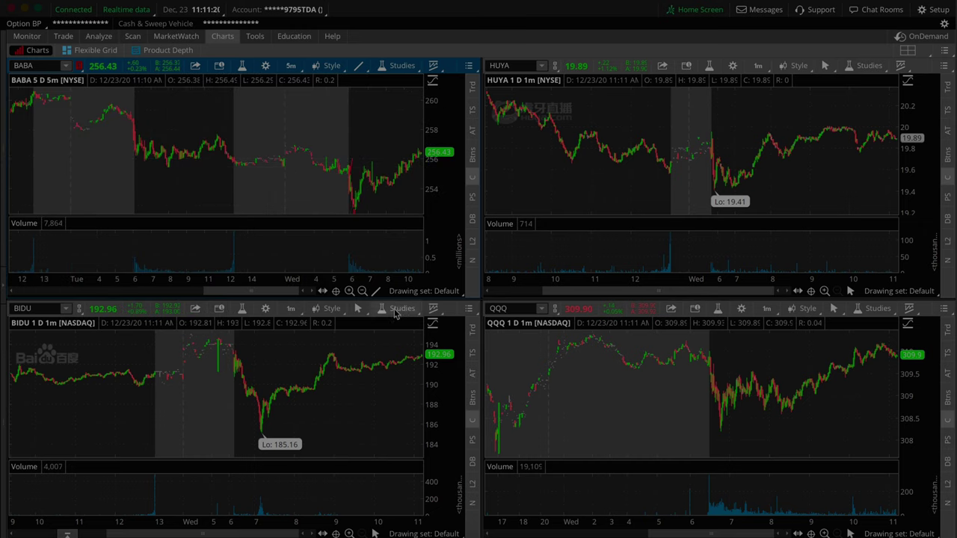
click(362, 291)
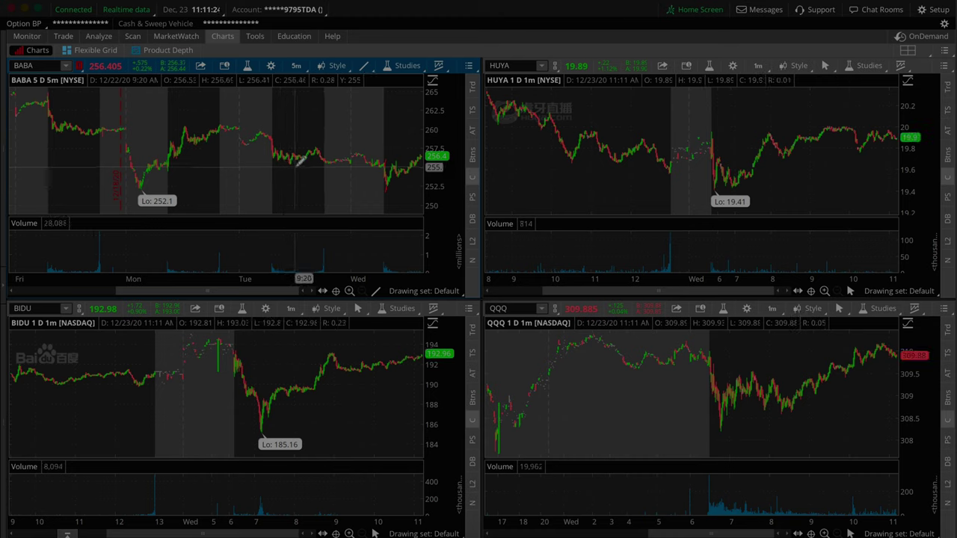
scroll(404, 150, up, 3)
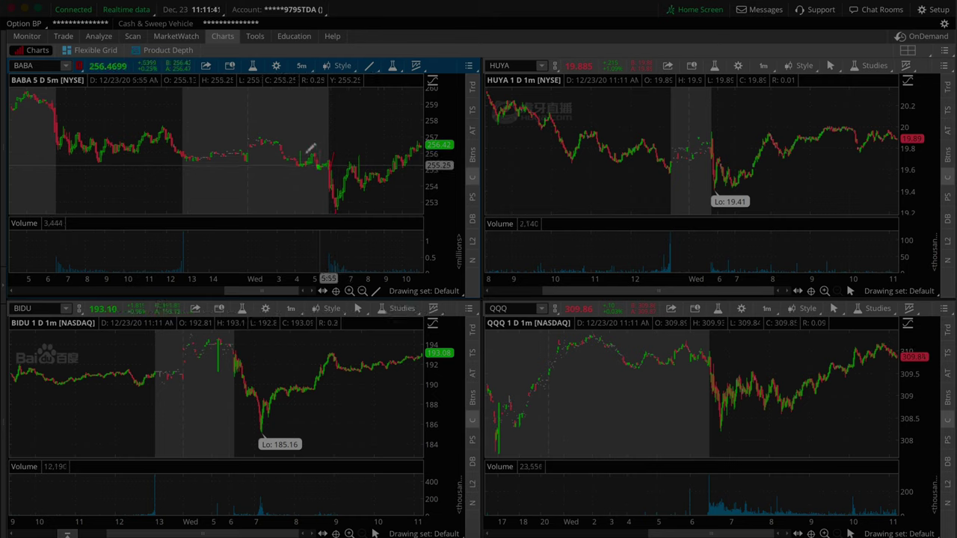
- Return the BABA chart to the 1-day, 1-minute timeframe and examine the December 23 opening move against the prior session
click(297, 65)
click(284, 124)
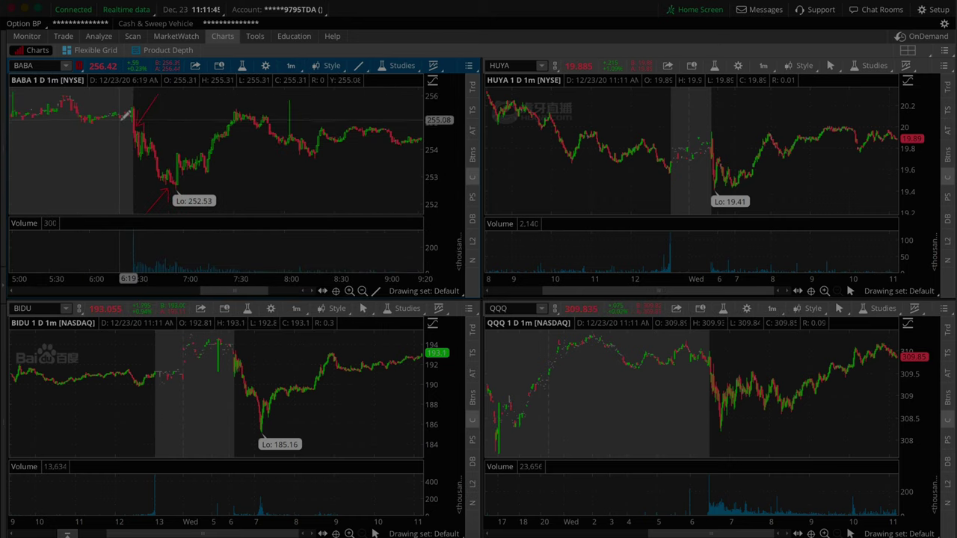
drag(103, 105, 218, 111)
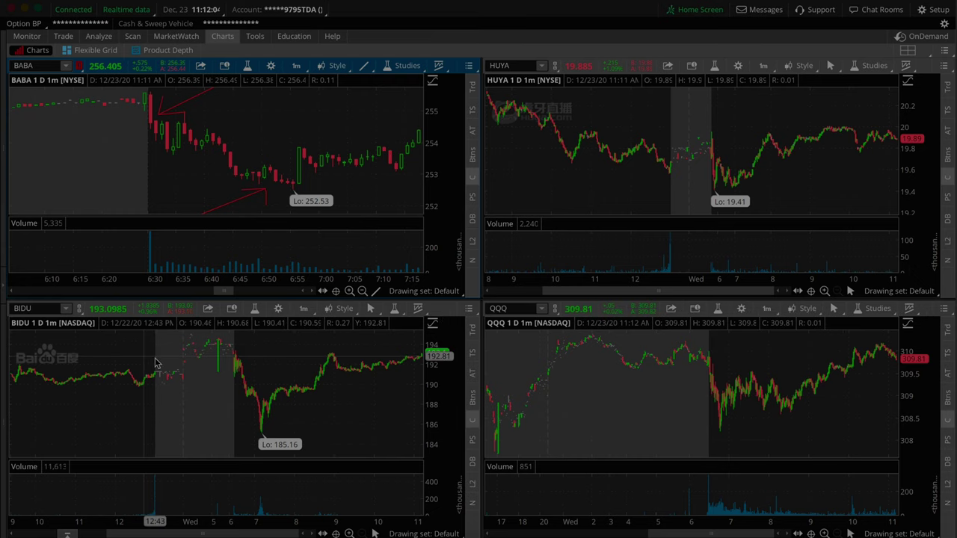
click(363, 291)
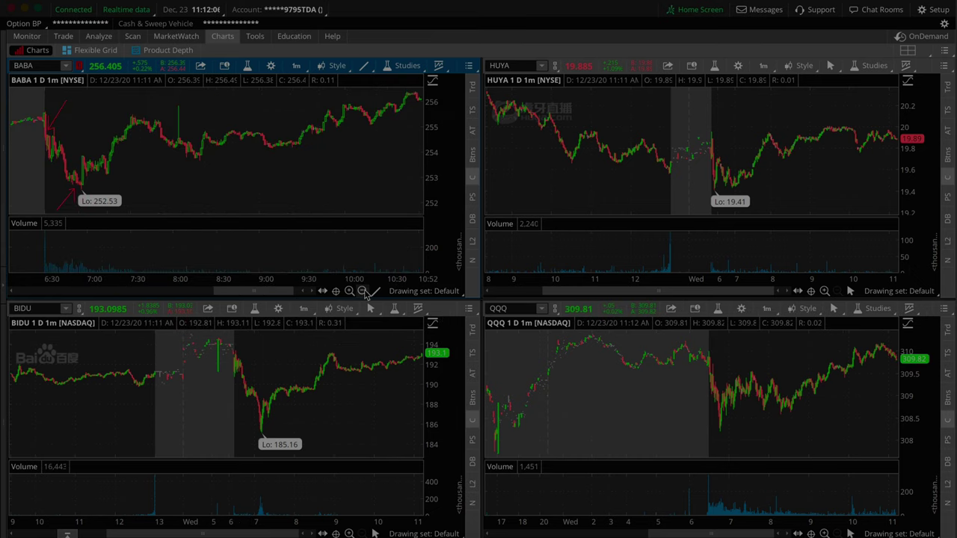
drag(254, 291, 135, 291)
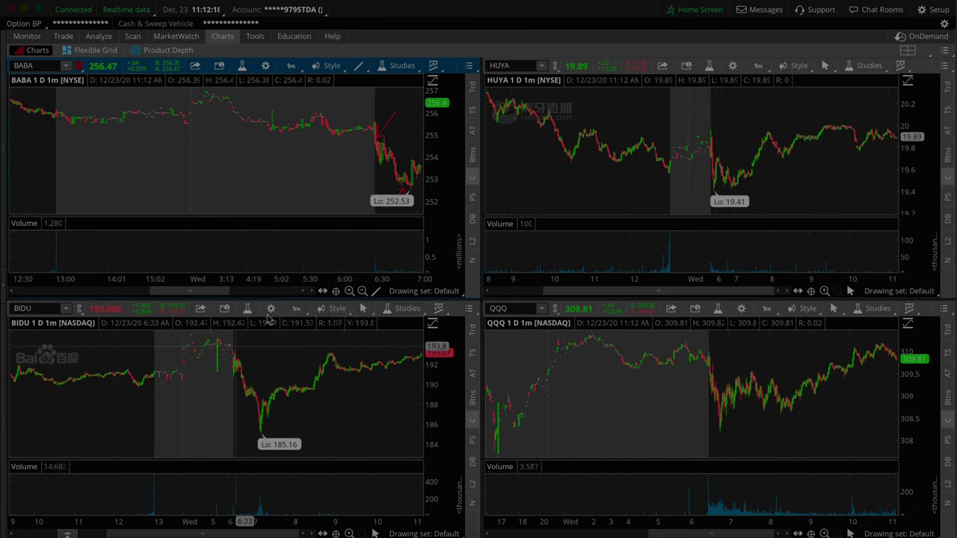
click(363, 291)
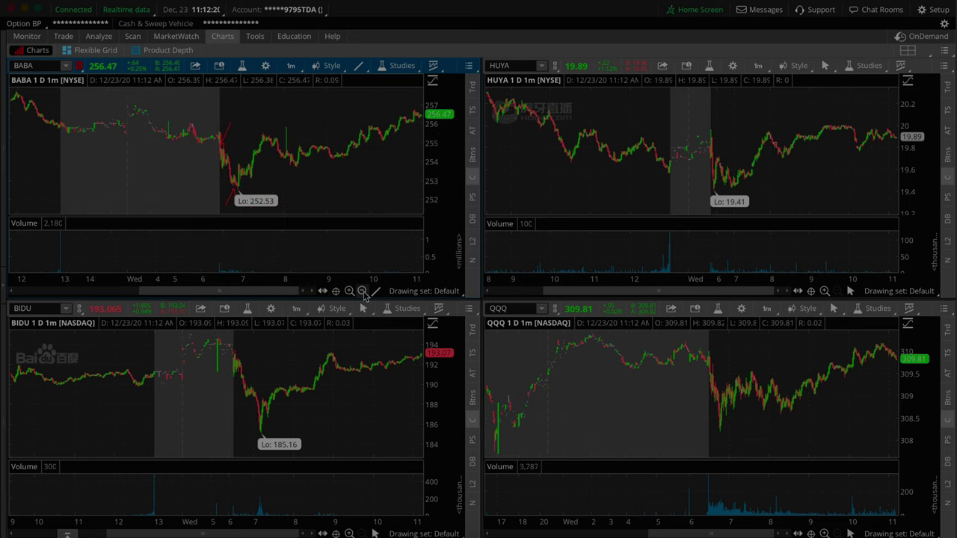
- Change the chart grid to a single cell showing only BABA and focus on the December 23 session
click(919, 50)
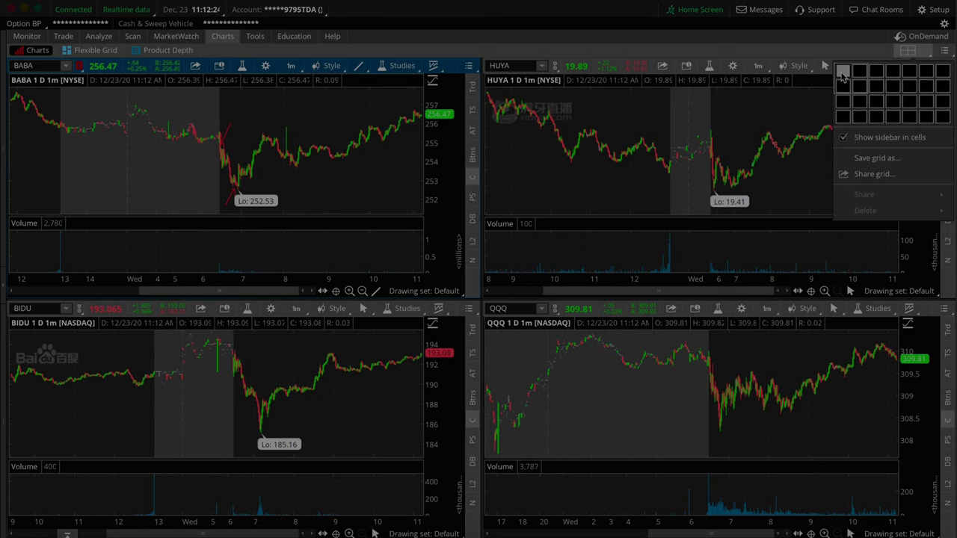
click(842, 71)
drag(341, 188, 953, 210)
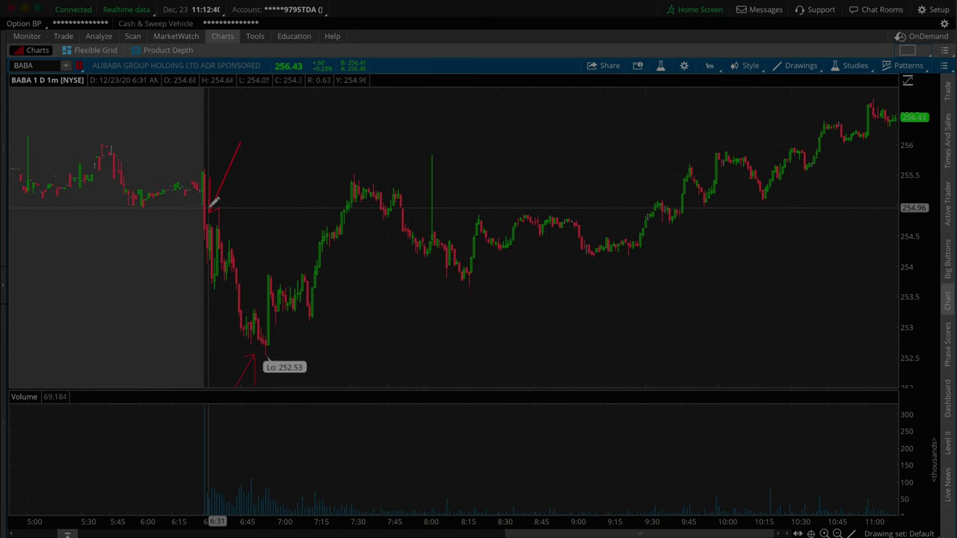
click(837, 534)
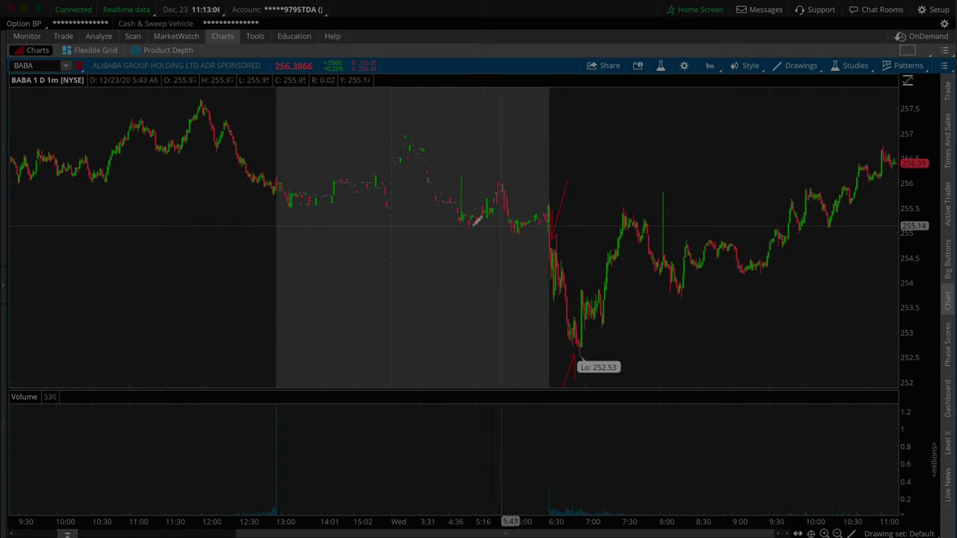
scroll(476, 219, up, 5)
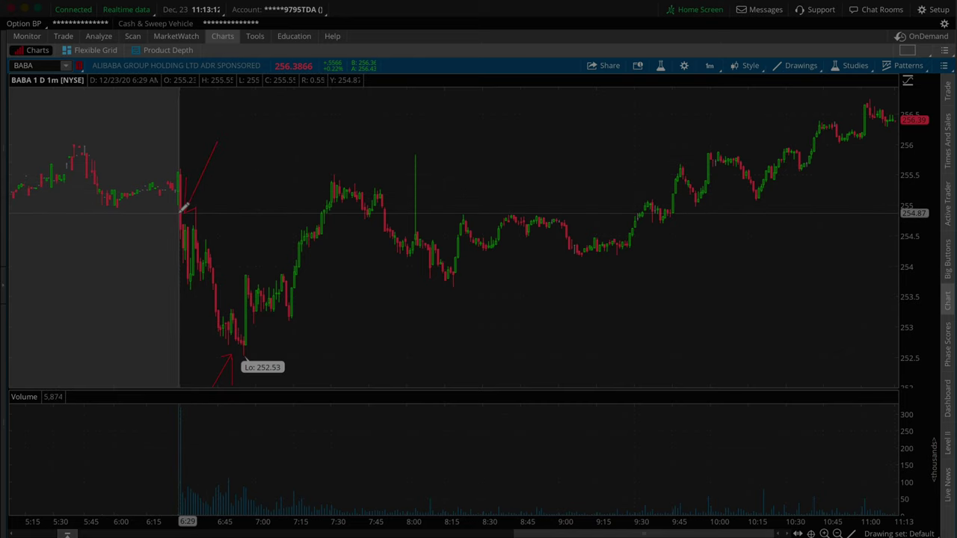
click(178, 150)
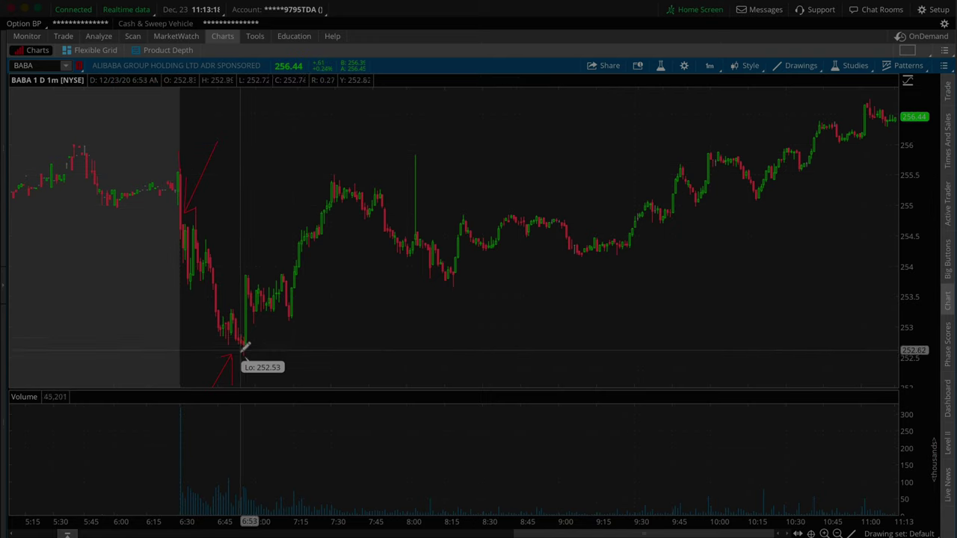
key(Escape)
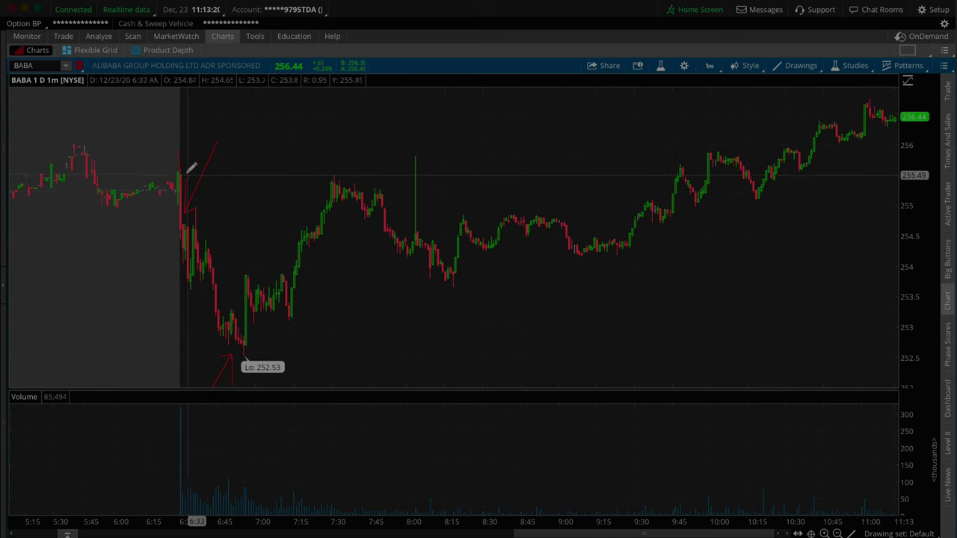
right_click(185, 159)
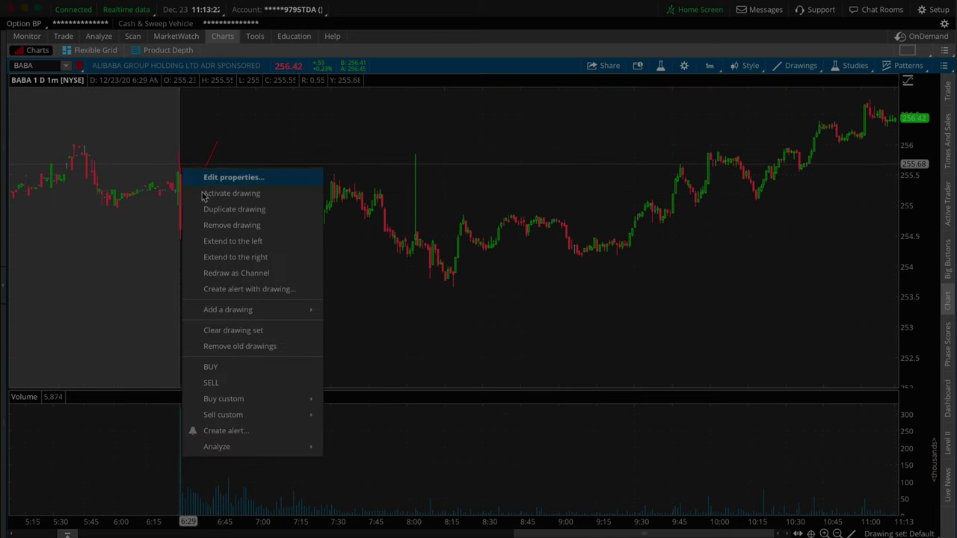
click(248, 219)
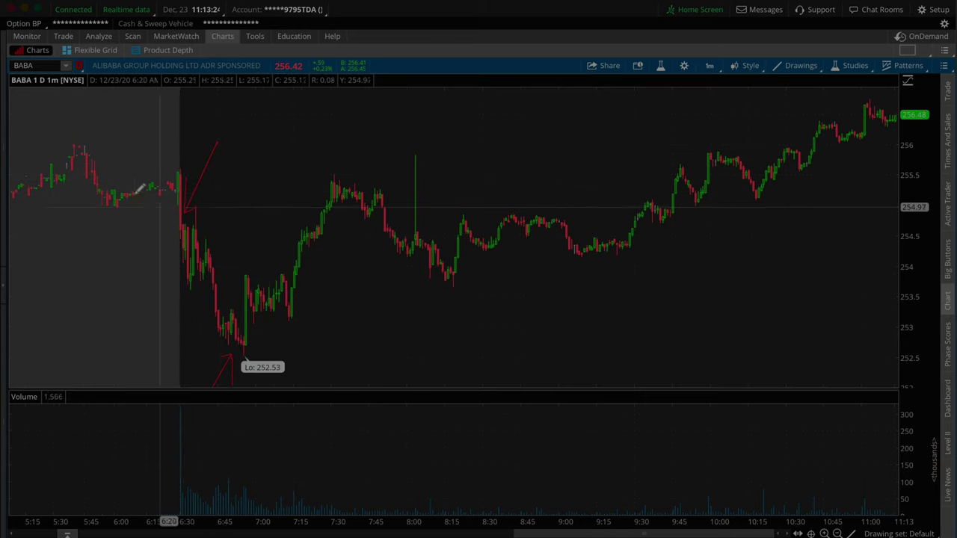
- Draw a trendline on the BABA chart from the 6:30 opening candle down to the 6:53 candle near the session low
drag(129, 206, 315, 179)
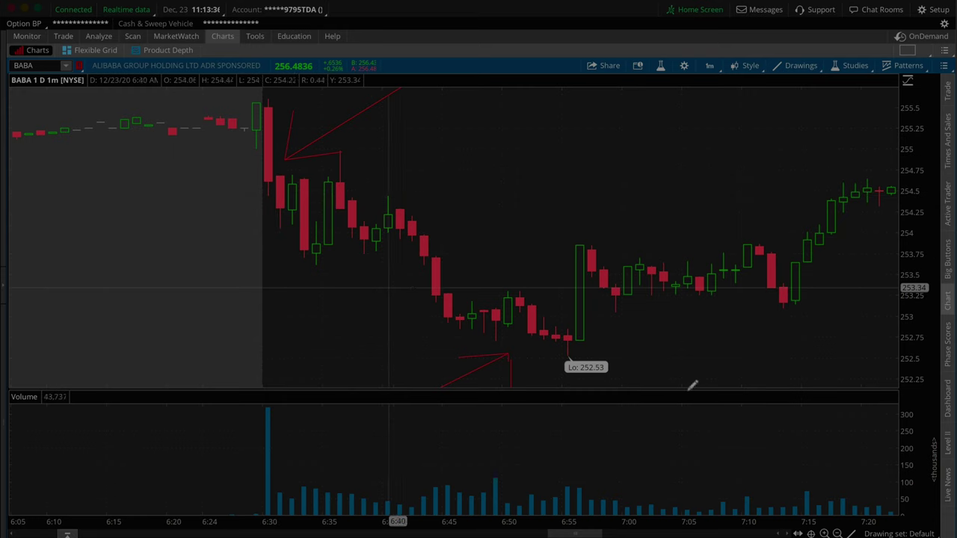
click(837, 534)
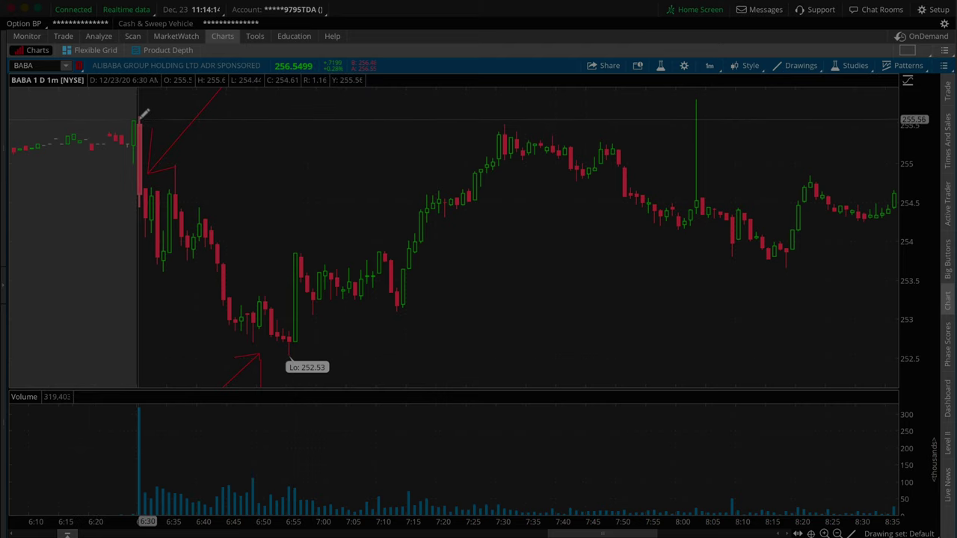
click(142, 179)
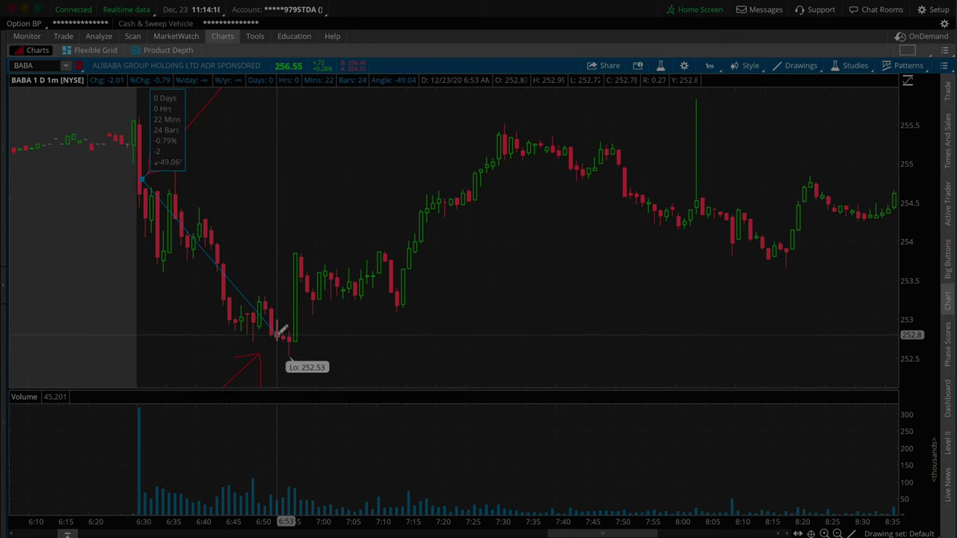
click(280, 332)
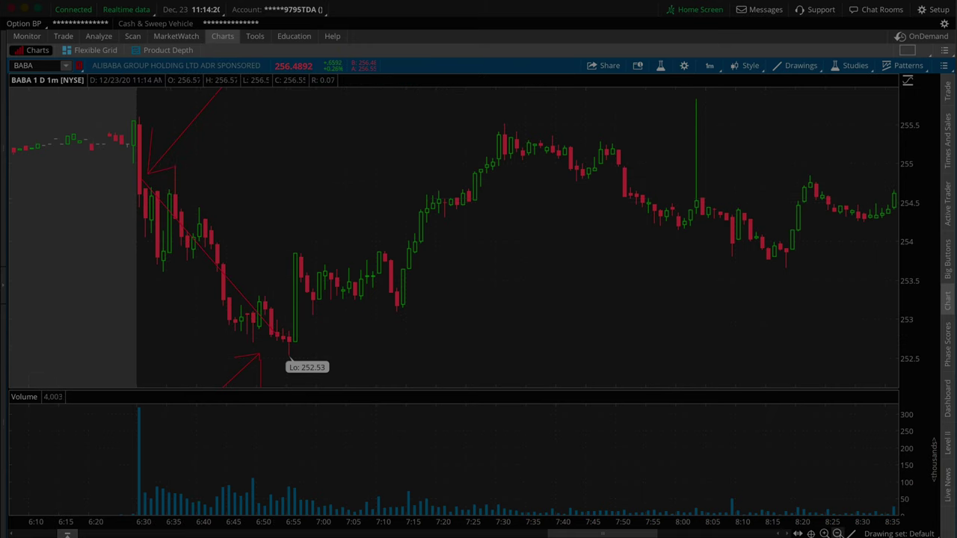
click(837, 532)
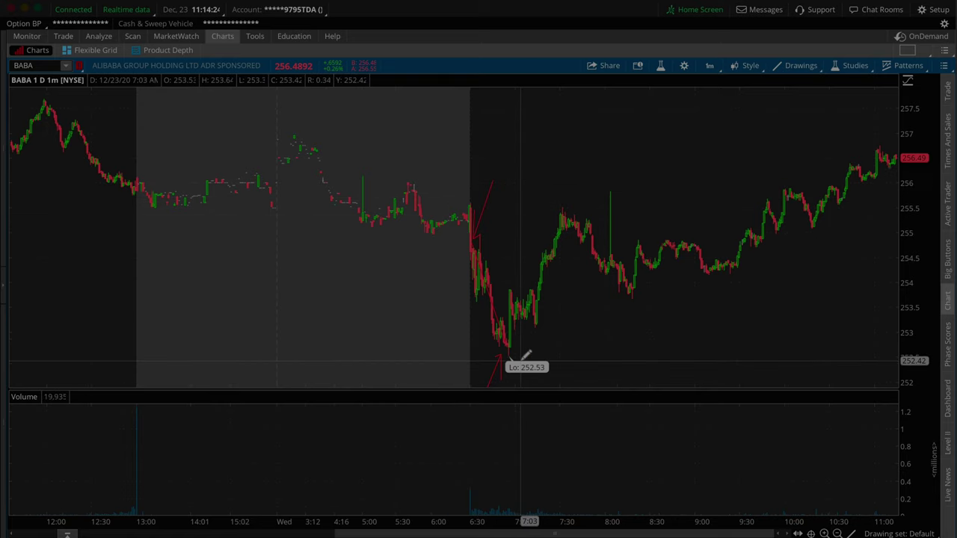
- Show today's filled BABA put orders and the position statement
click(28, 36)
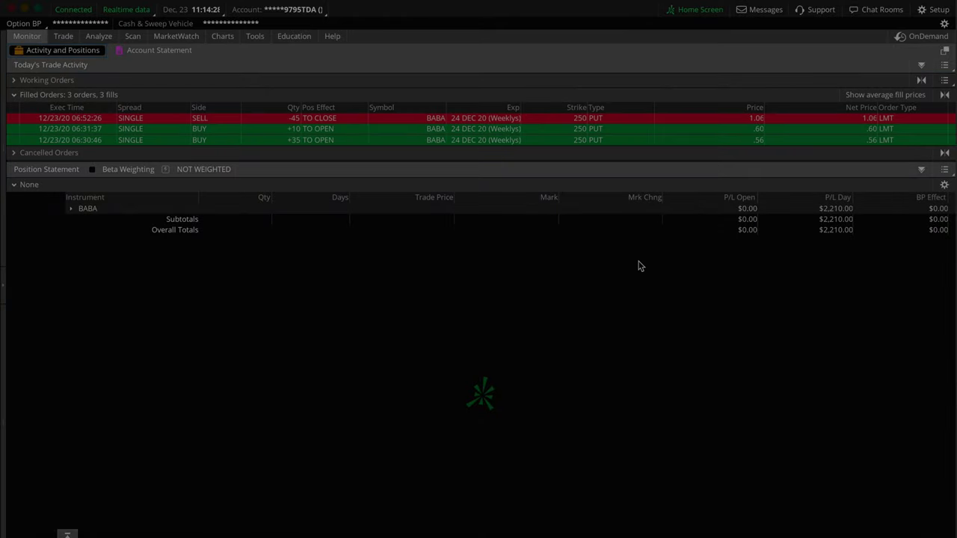